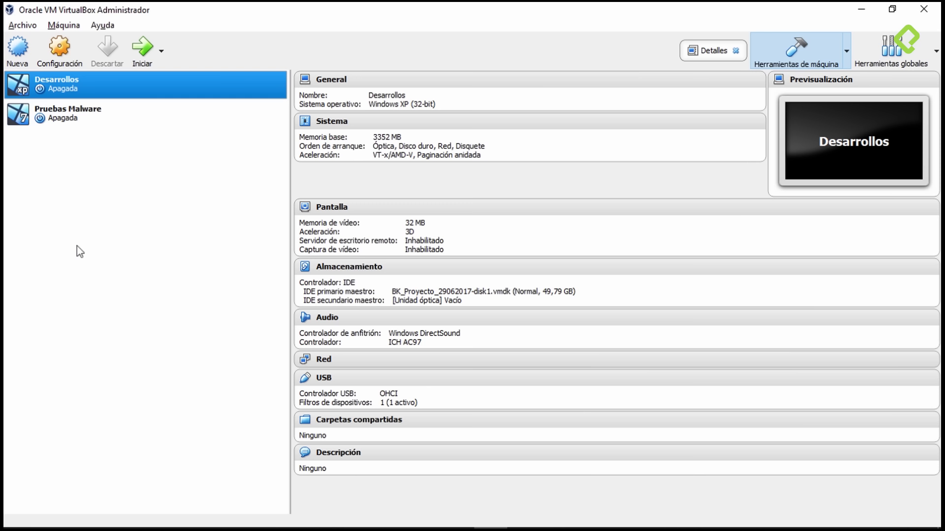
Step: Start importing a virtual appliance and choose HoneyDrive_3_Royal_Jelly.ova from T:\Virtual_Machine\VirtualBox\Linux\Honeypot as the source file
left_click(26, 27)
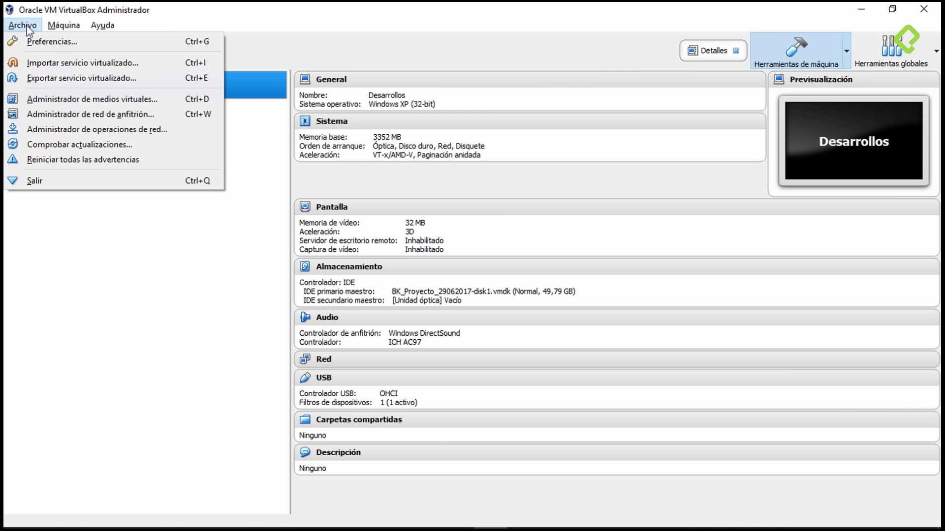
left_click(81, 65)
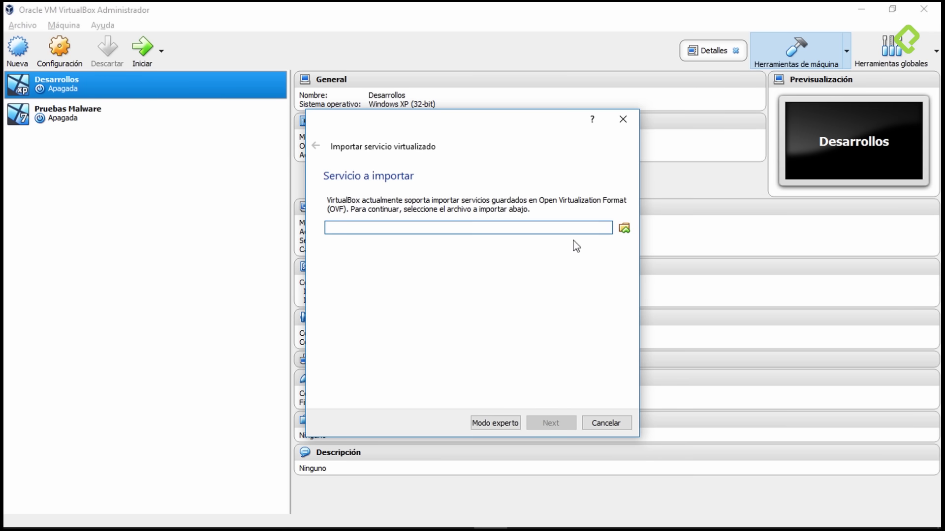
left_click(624, 228)
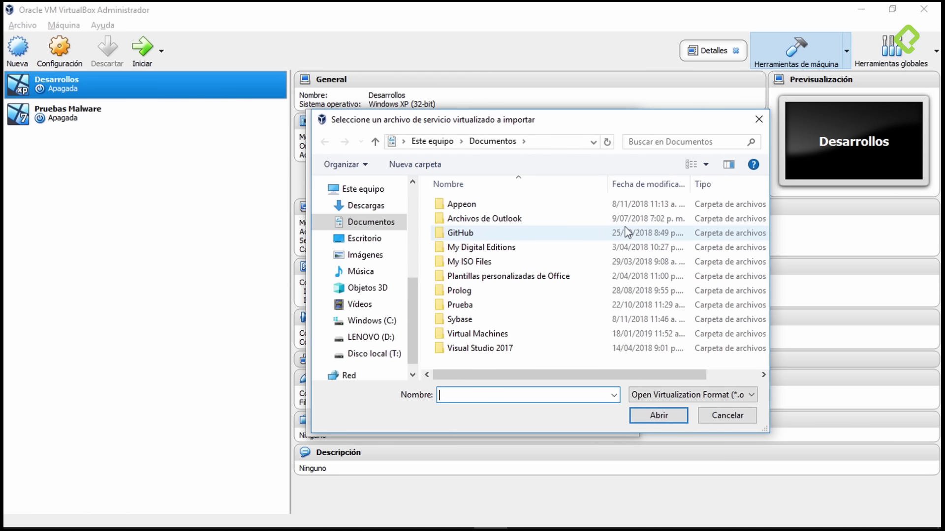
left_click(377, 354)
double_click(475, 320)
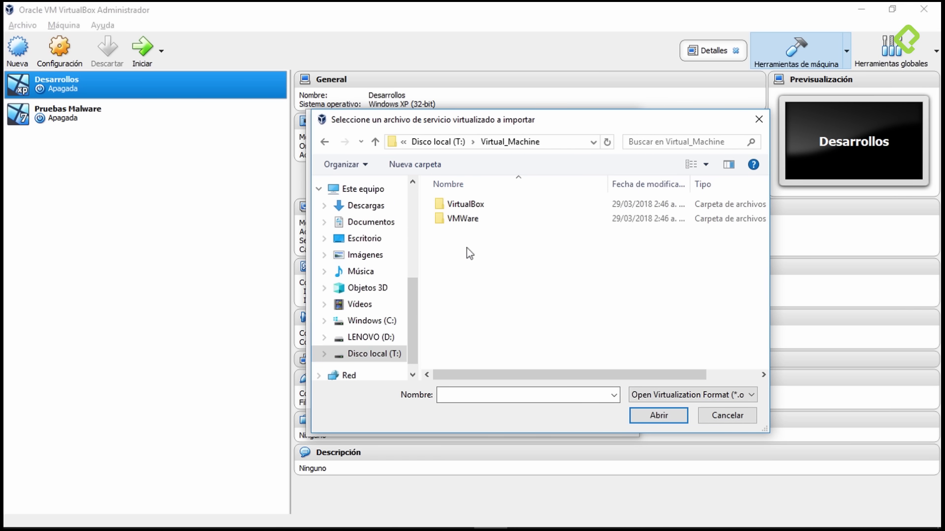
double_click(463, 204)
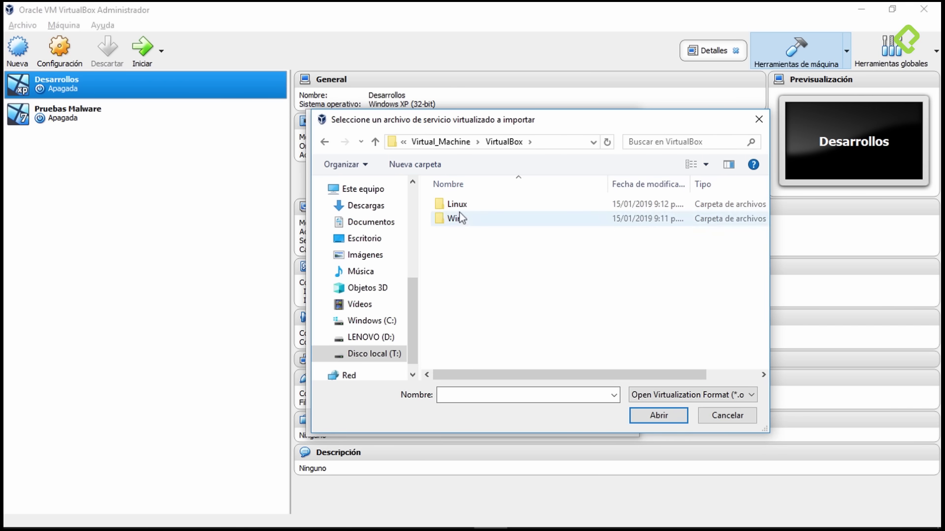
double_click(460, 208)
double_click(465, 205)
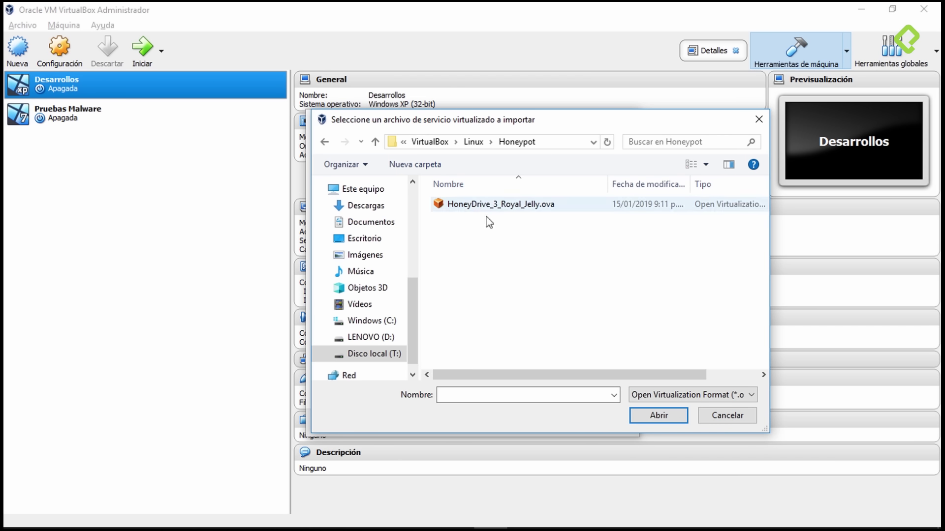
left_click(473, 205)
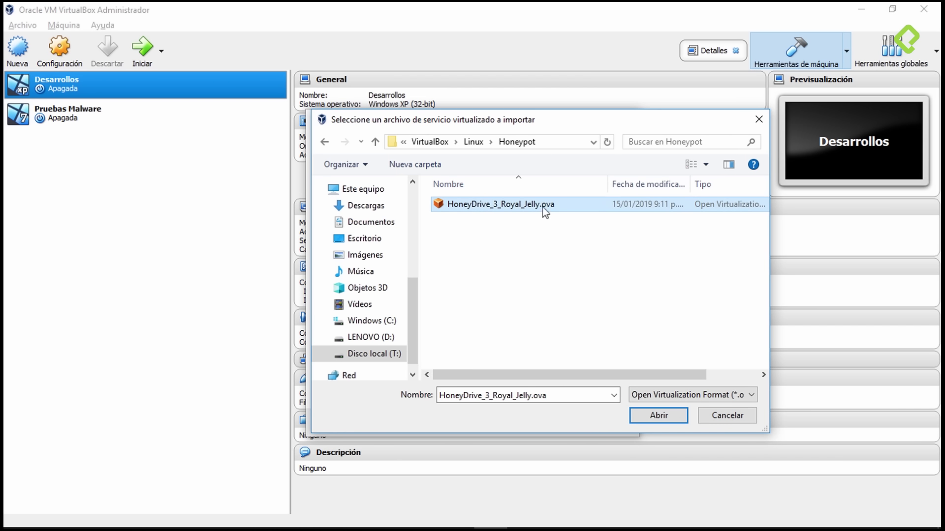
left_click(663, 419)
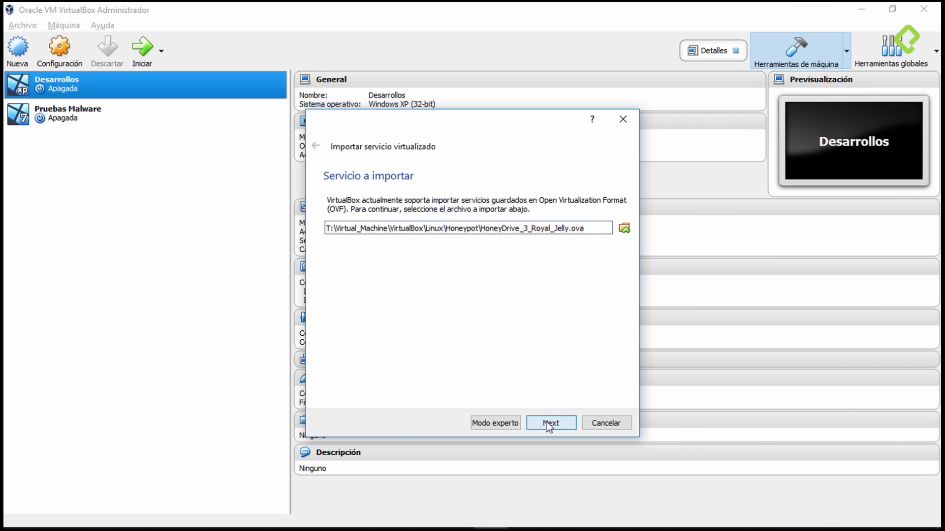
Step: Review the appliance's suggested settings down to its storage controllers and import it without changing any of them
left_click(549, 424)
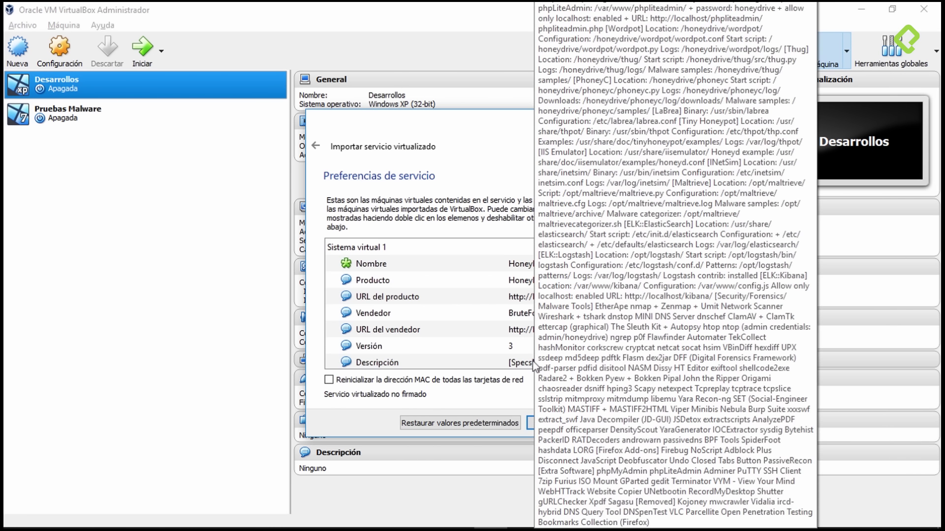
left_click_drag(628, 270, 624, 348)
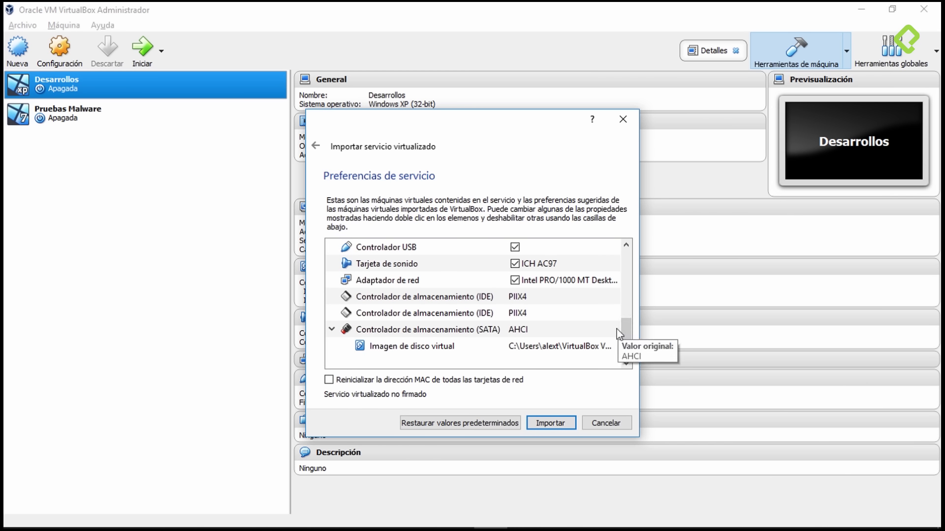
left_click(563, 422)
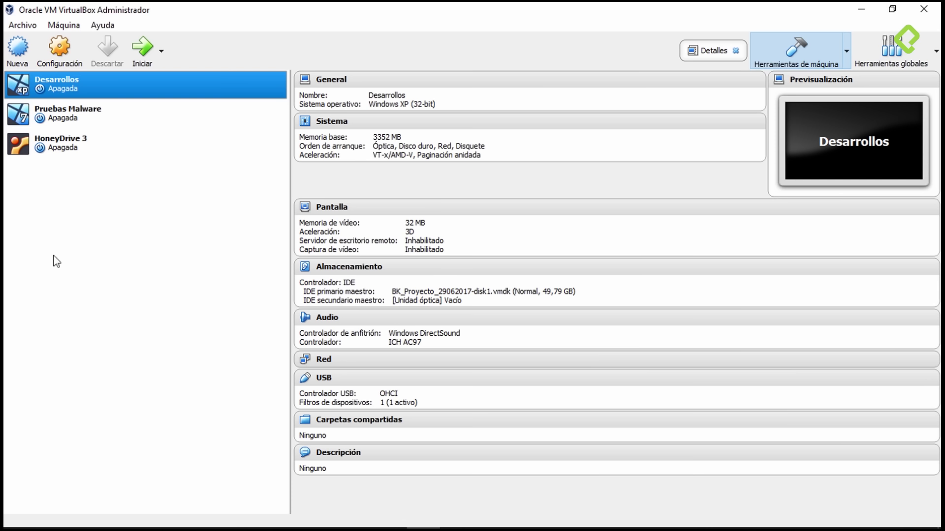
Step: Start the HoneyDrive 3 virtual machine and dismiss the Ubuntu 14.04.5 LTS upgrade offer
left_click(68, 138)
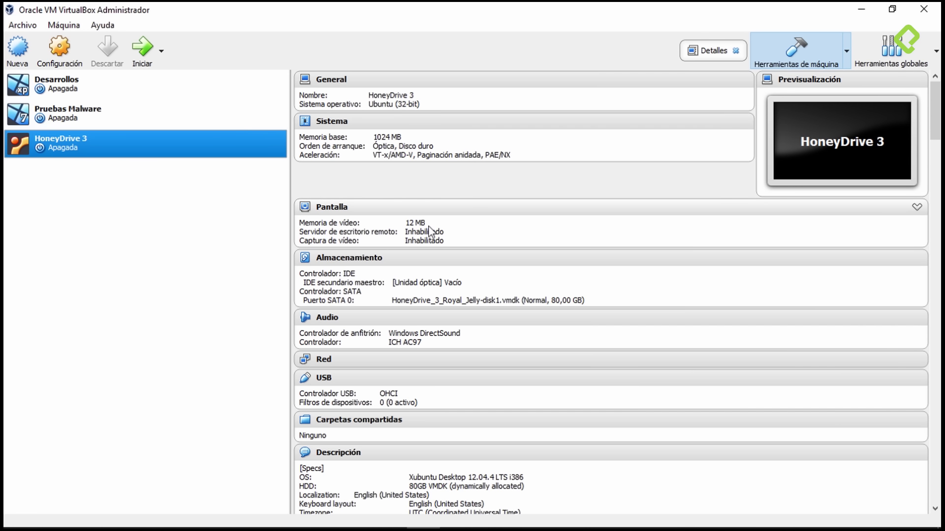
left_click(145, 66)
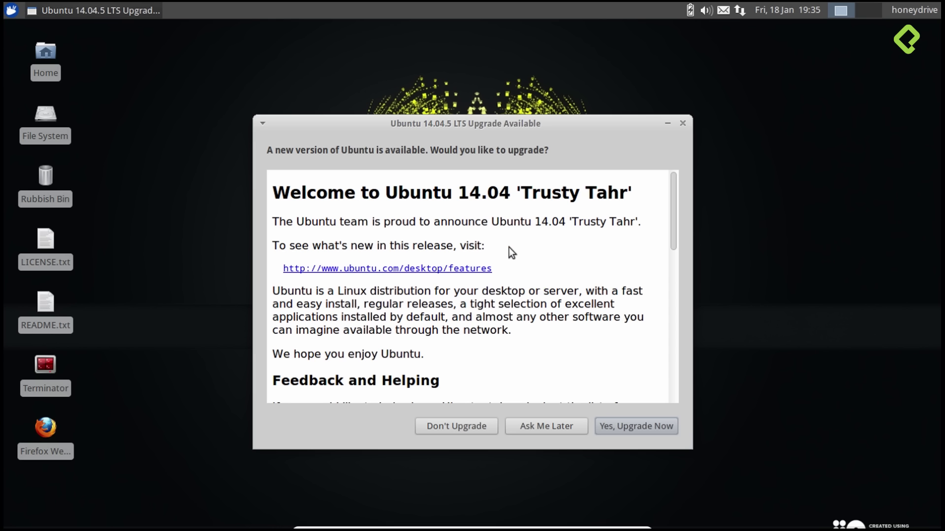
left_click(682, 124)
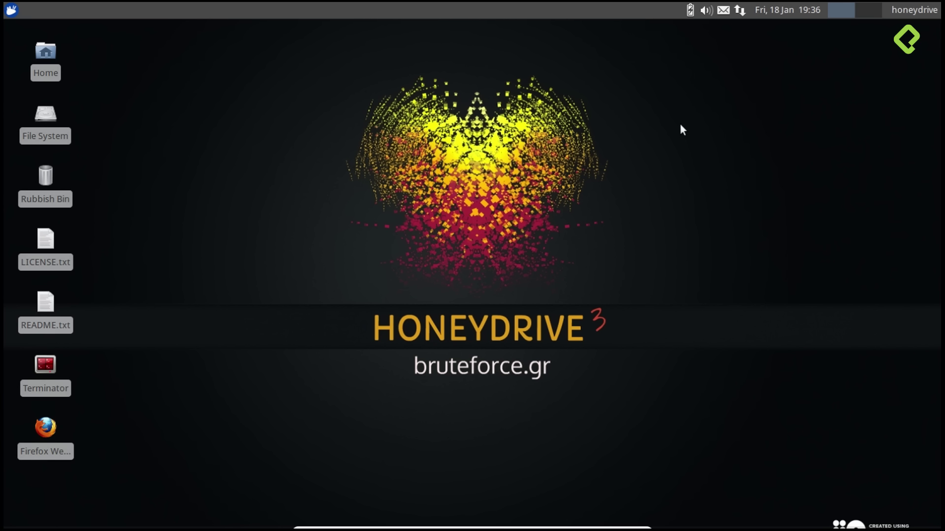
Step: Take the HoneyDrive 3 machine out of full screen, minimize the windows behind it and centre its window on the host desktop
key("ctrl+f")
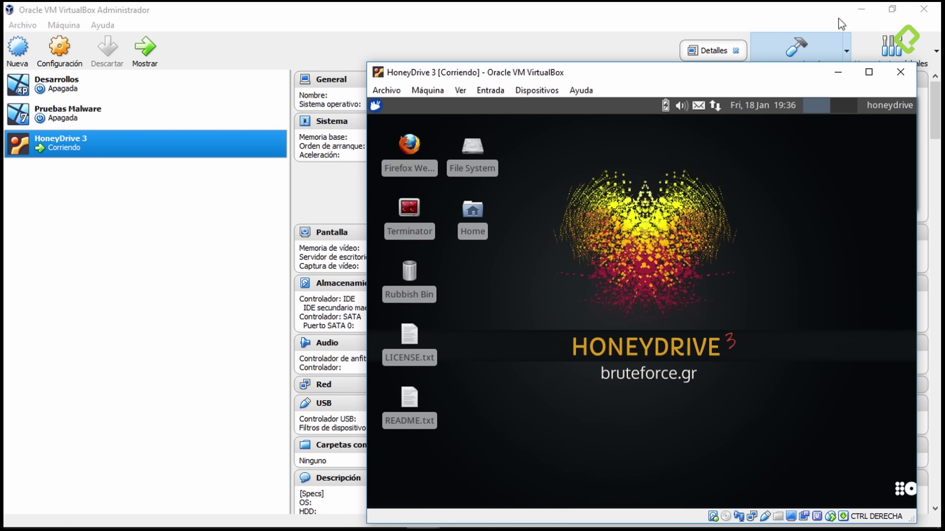
left_click(862, 9)
left_click(867, 8)
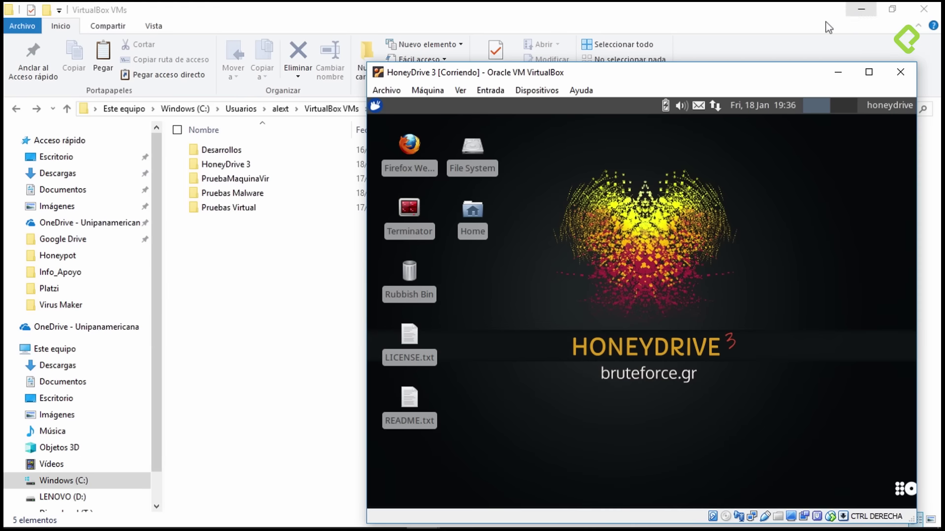
left_click(868, 8)
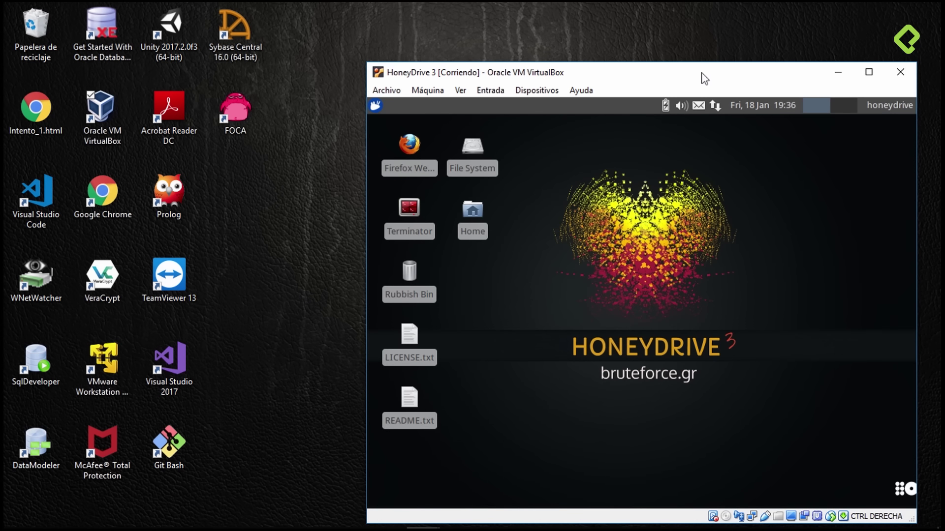
left_click_drag(702, 78, 585, 51)
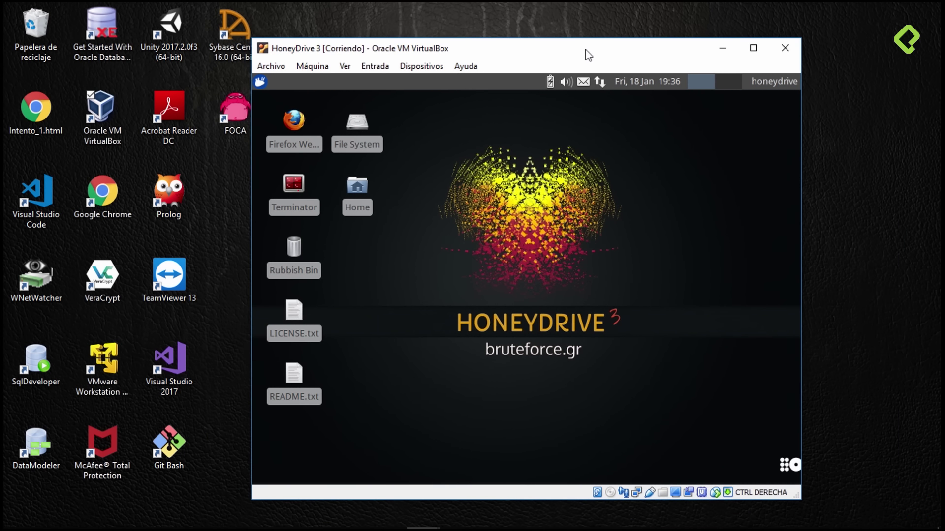
Step: Show the HoneyDrive 3 machine in full screen, open the Terminator terminal for a look and close it again
key("ctrl+f")
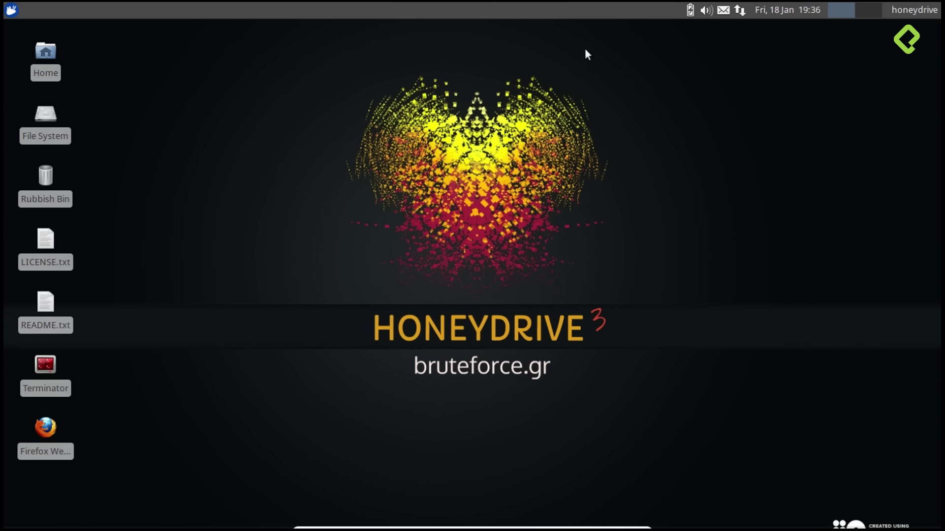
double_click(43, 370)
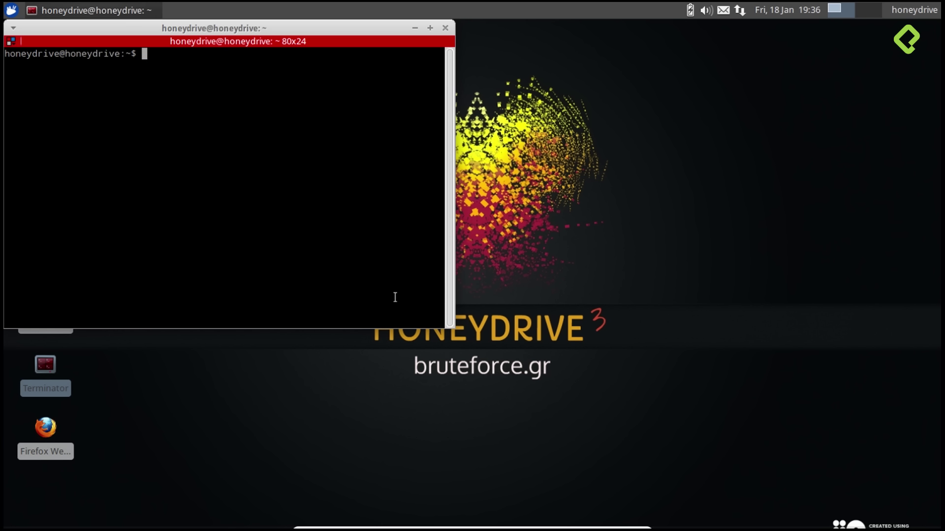
left_click(445, 28)
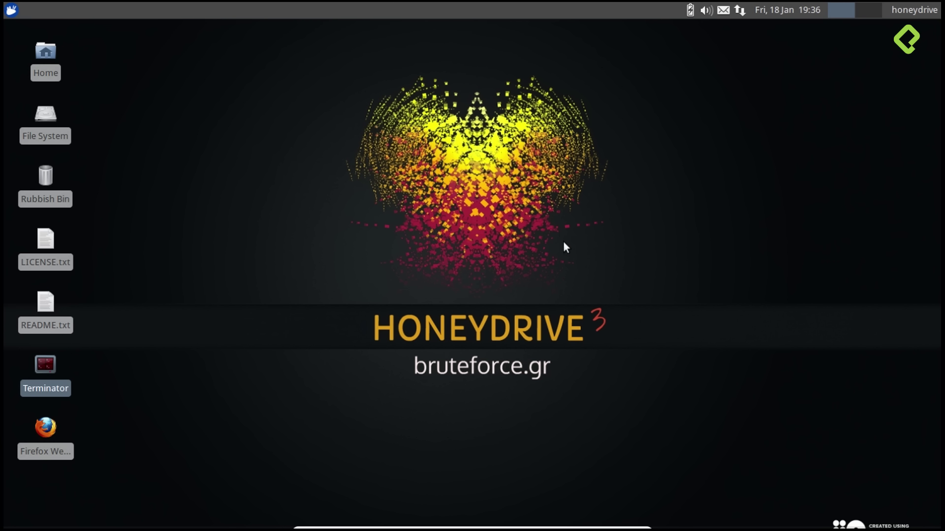
Step: Return HoneyDrive 3 to windowed mode, move its window up and switch back to the VirtualBox manager window
key("ctrl+f")
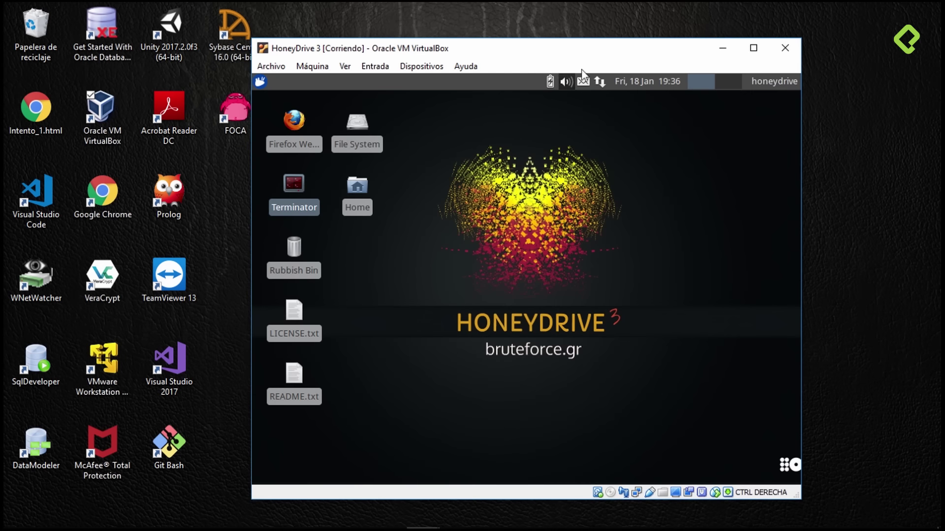
left_click_drag(605, 54, 599, 26)
mouse_move(434, 518)
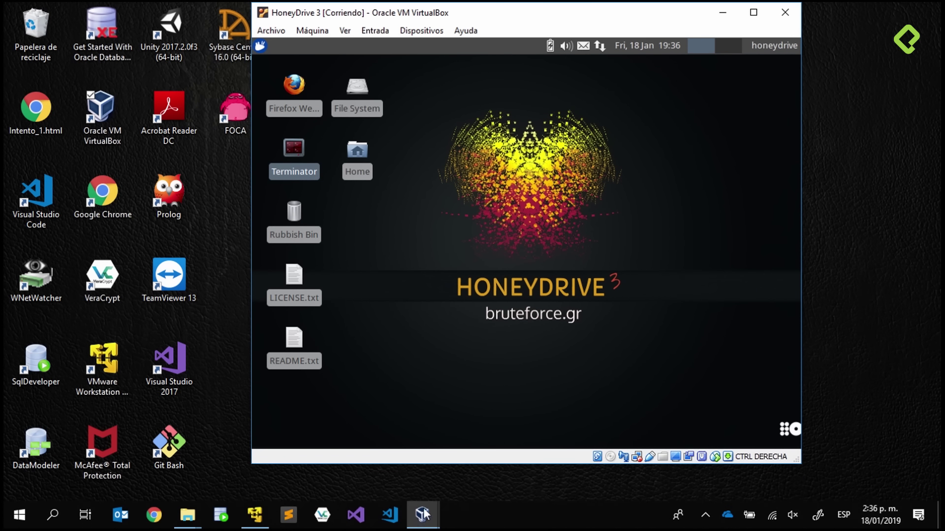
left_click(403, 462)
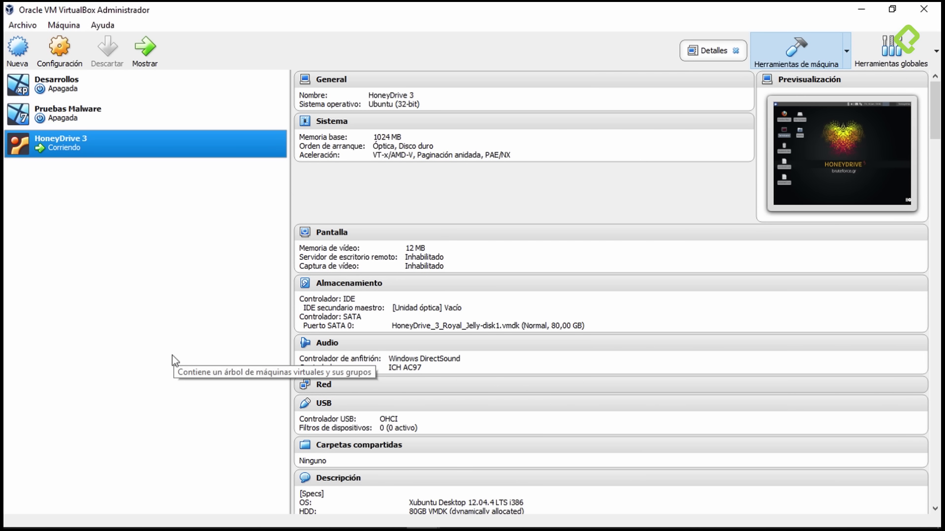
Step: Start creating a new virtual machine and name it PruebasVirtual
left_click(20, 55)
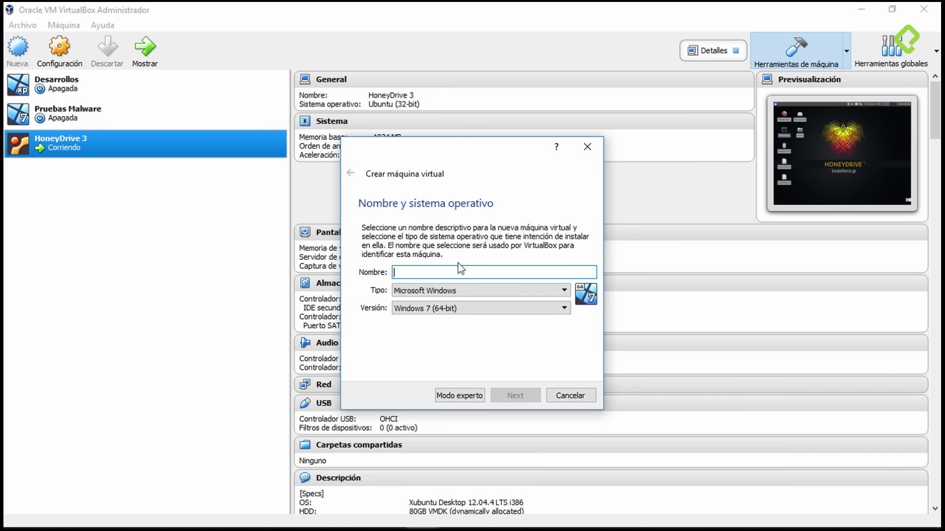
type("Preueba")
key("BackSpace")
key("BackSpace")
key("BackSpace")
key("BackSpace")
key("BackSpace")
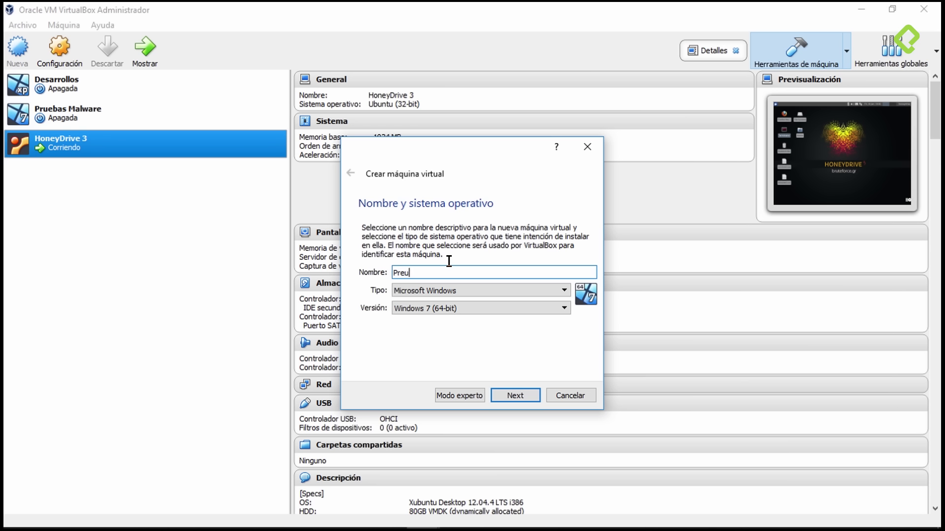
type("uebasVirtual")
Step: Set the new machine's type to Microsoft Windows and its version to Windows 7 (64-bit), and continue to the memory size
left_click(515, 293)
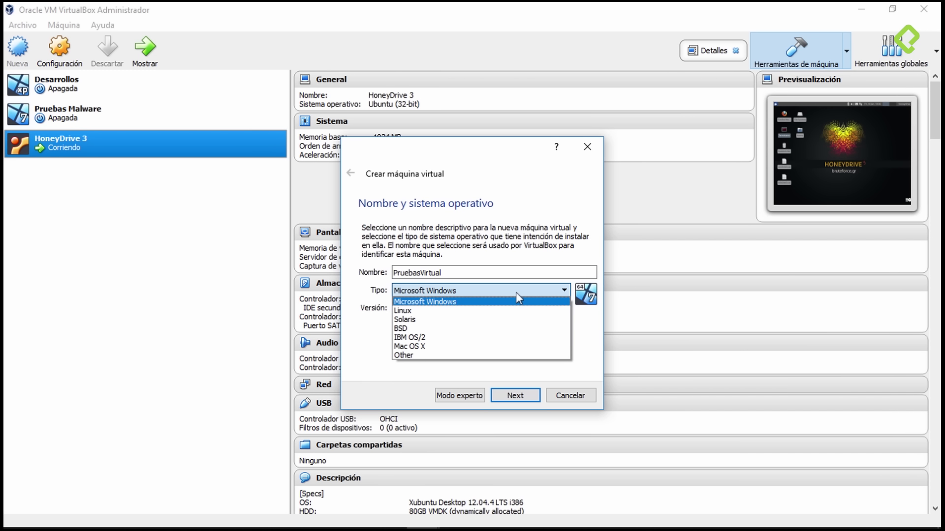
left_click(438, 311)
left_click(438, 294)
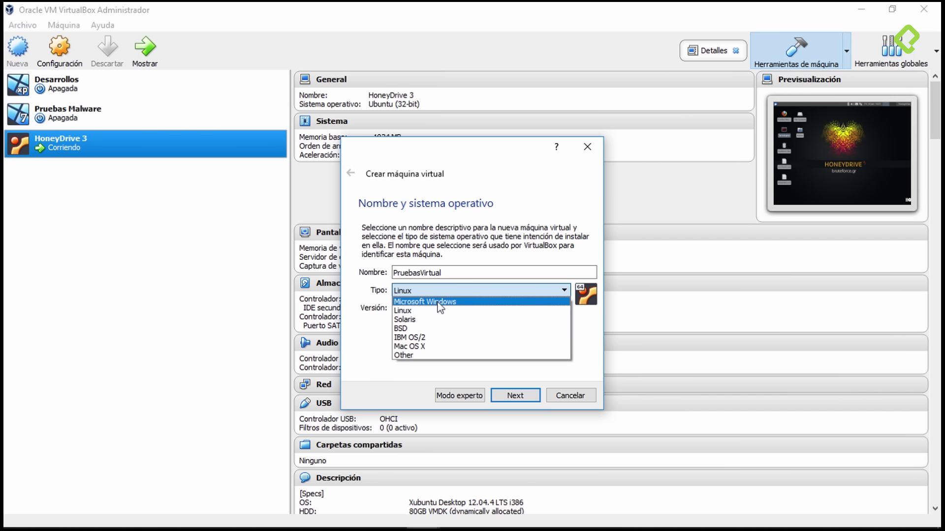
left_click(437, 302)
left_click(491, 308)
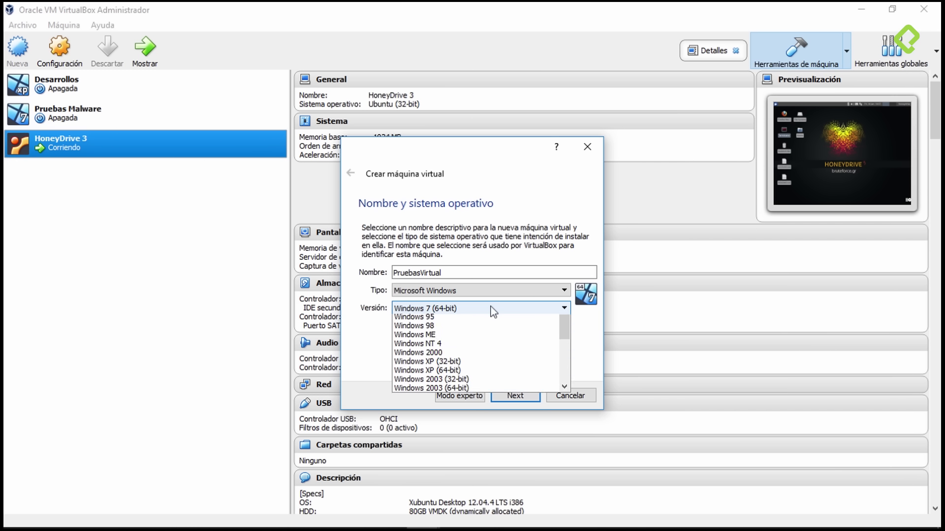
scroll(492, 311, "down", 3)
mouse_move(565, 350)
left_mouse_down()
mouse_move(562, 380)
mouse_move(563, 351)
left_mouse_up()
left_click(462, 321)
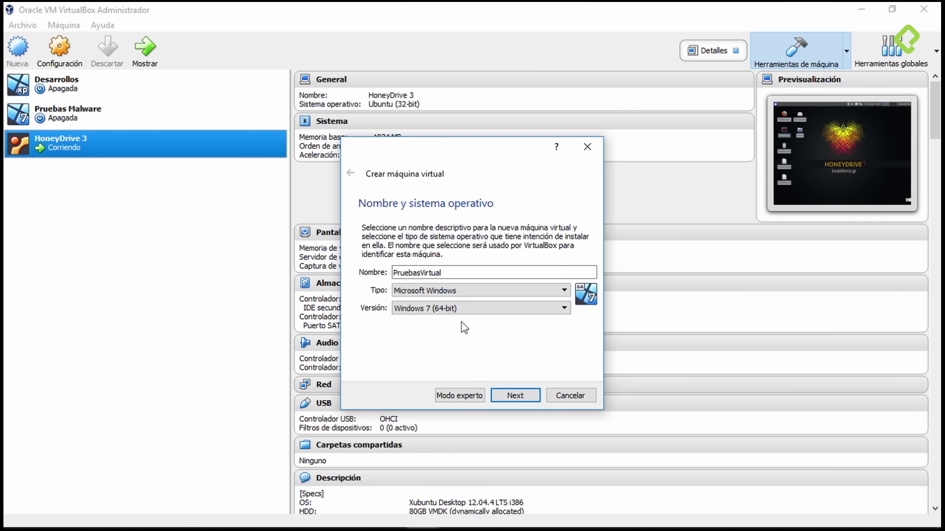
left_click(515, 395)
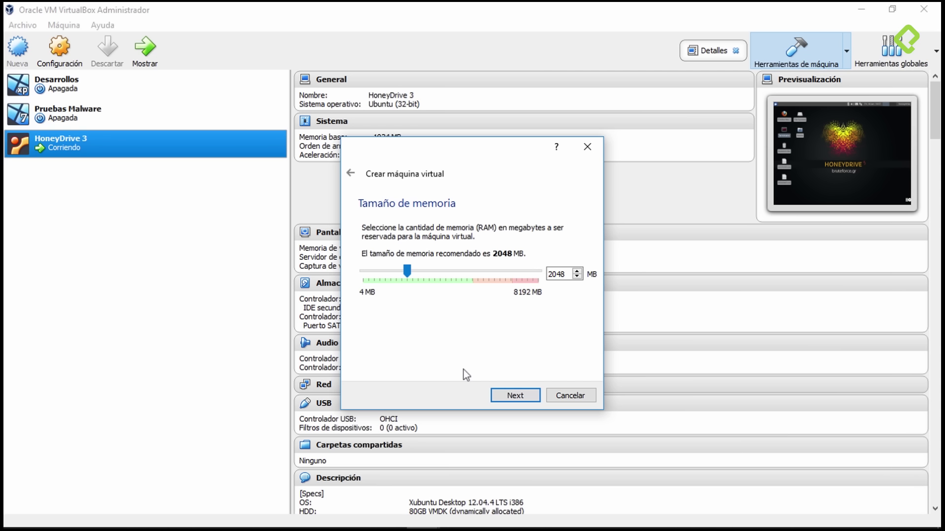
Step: Change the amount of RAM reserved for the new virtual machine and continue to the hard disk options
left_click(556, 279)
key("BackSpace")
type("1")
key("Delete")
key("Delete")
type("21")
key("BackSpace")
type("4")
left_click(528, 392)
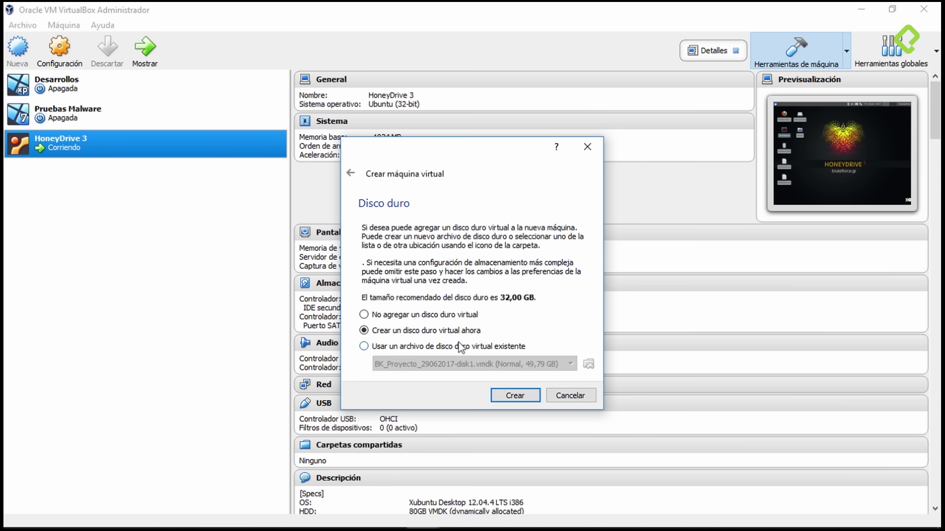
Step: Create a new dynamically allocated VDI virtual hard disk for the machine with a size of 10 GB
left_click(514, 395)
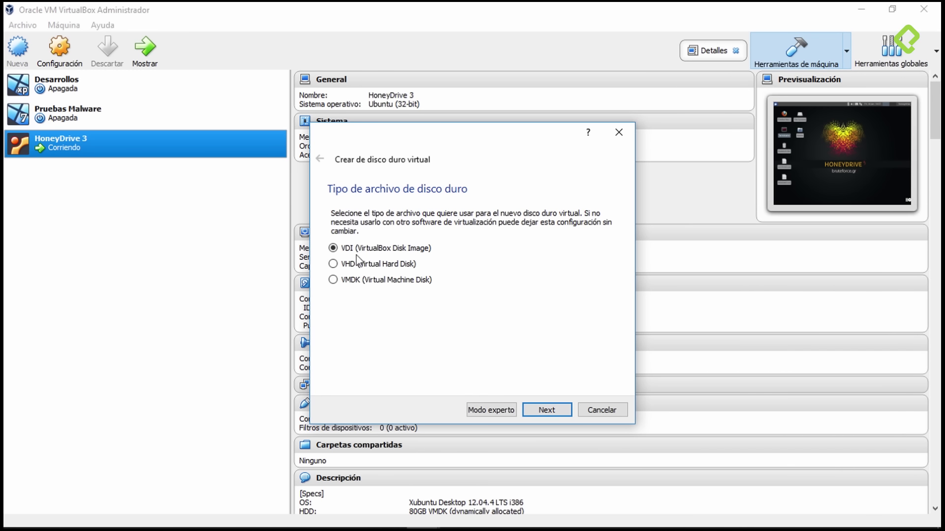
left_click(544, 410)
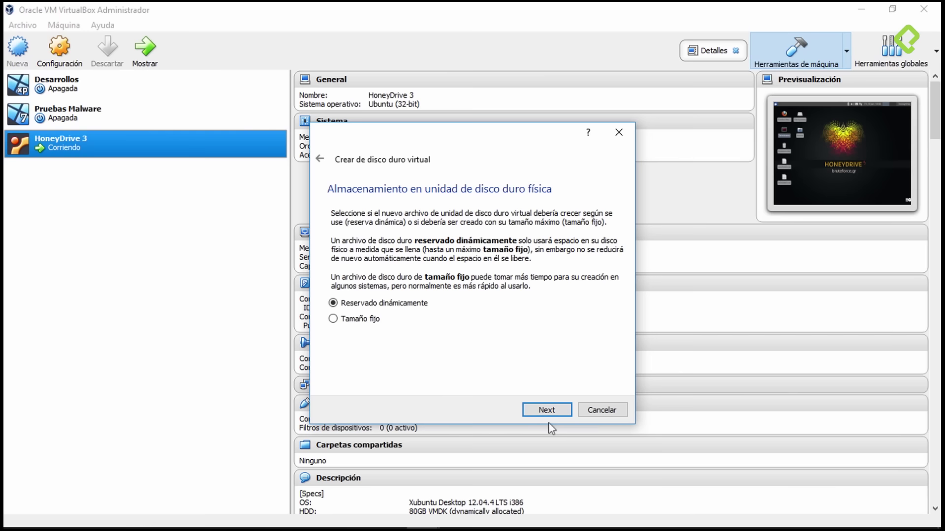
left_click(555, 413)
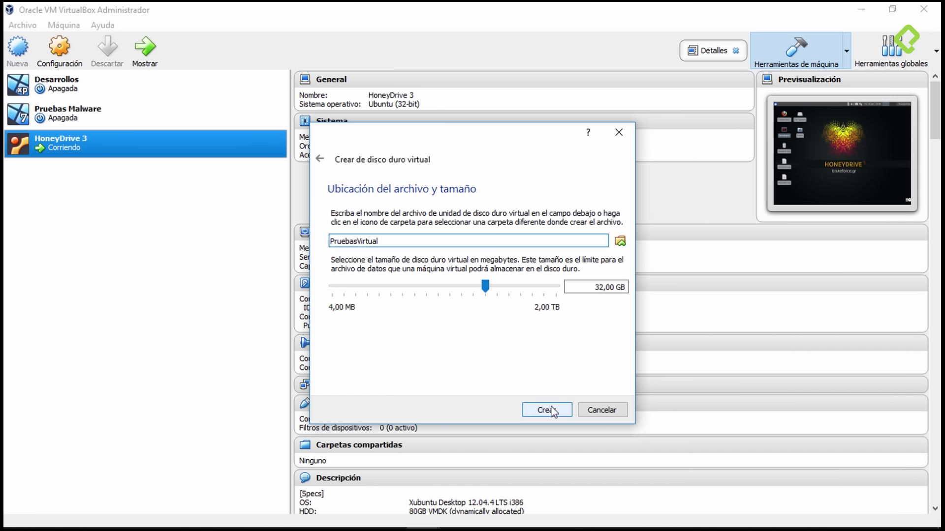
left_click(594, 287)
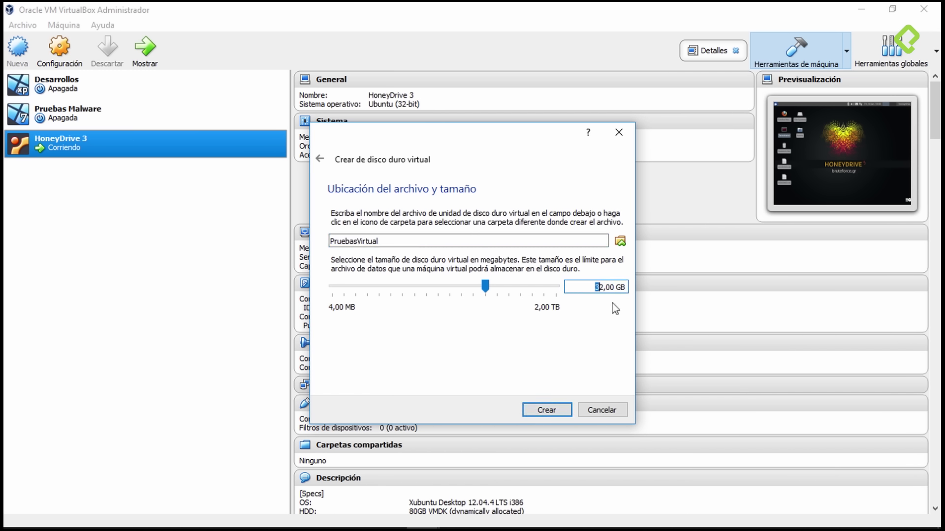
type("10")
left_click(553, 410)
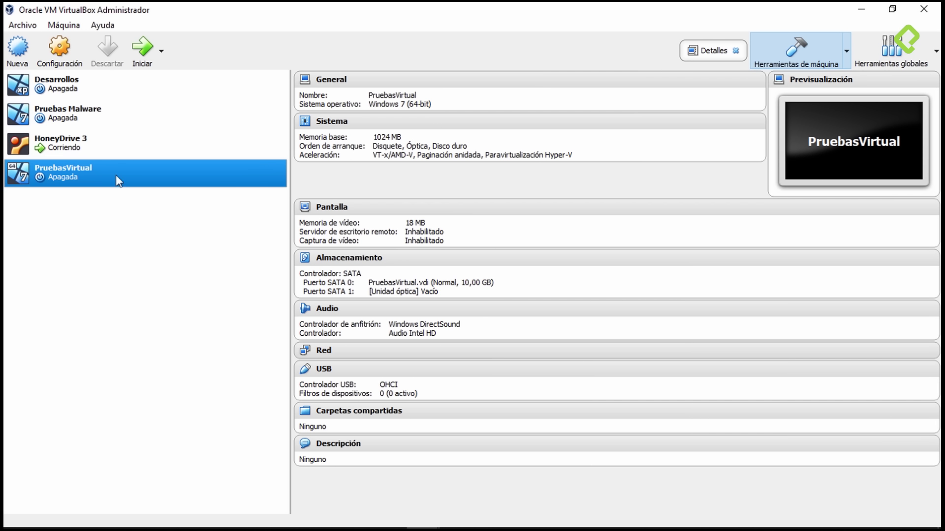
Step: Start PruebasVirtual with en_windows_7_ultimate_x86_dvd.iso as its startup disk, and move the machine's window over
left_click(143, 48)
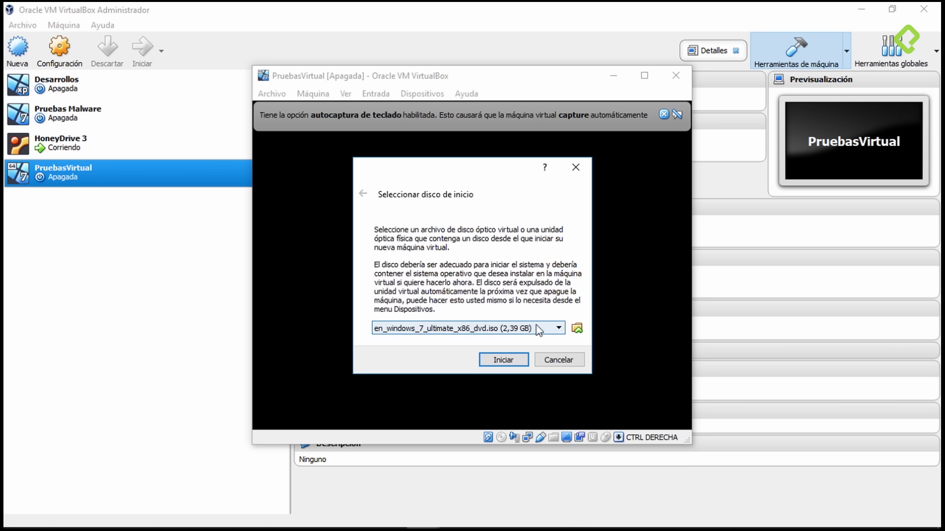
left_click(576, 328)
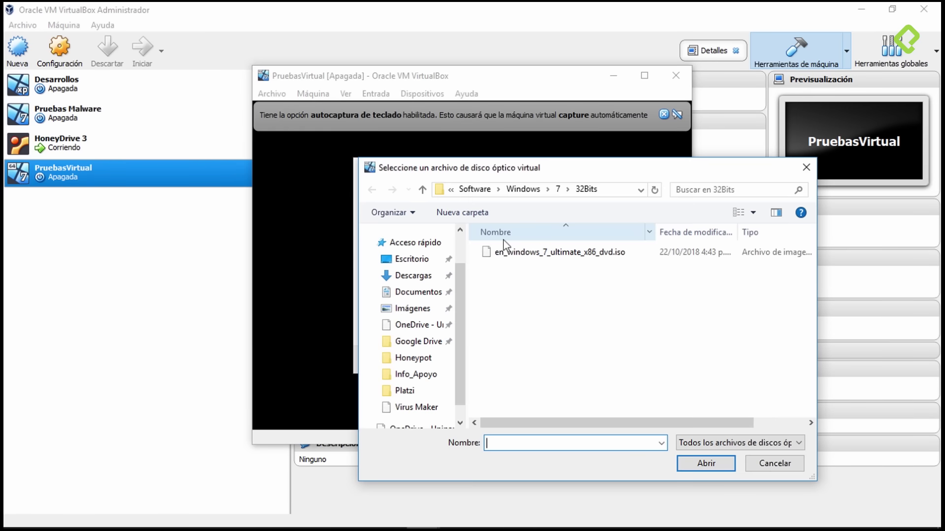
left_click(536, 253)
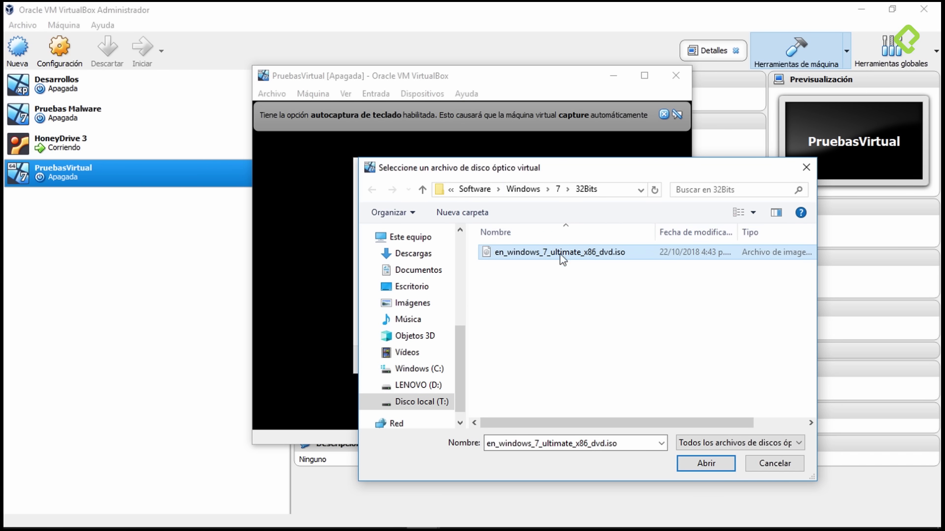
left_click(713, 465)
left_click(502, 359)
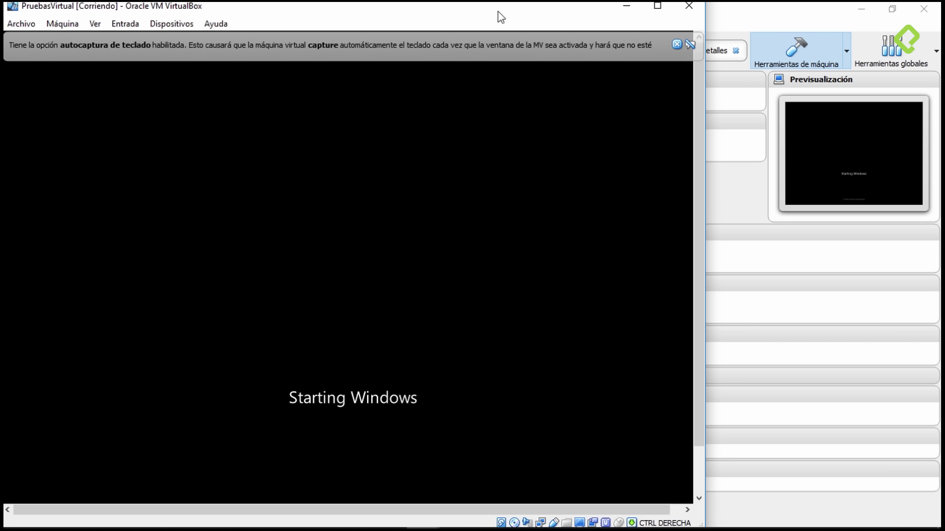
left_click_drag(500, 15, 688, 23)
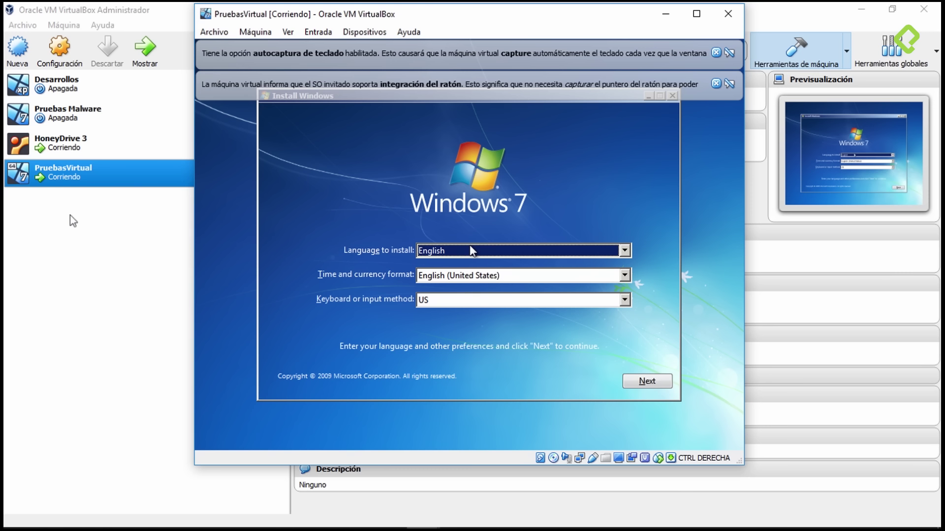
Step: Keep English as the installation language and start a Custom (advanced) Windows 7 installation on Disk 0 Unallocated Space
left_click(600, 250)
left_click(600, 249)
left_click(650, 380)
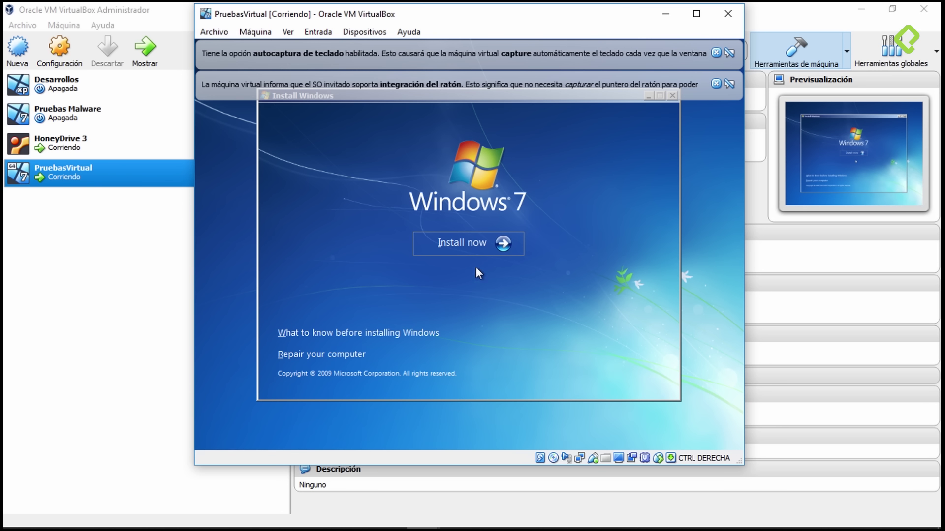
left_click(471, 246)
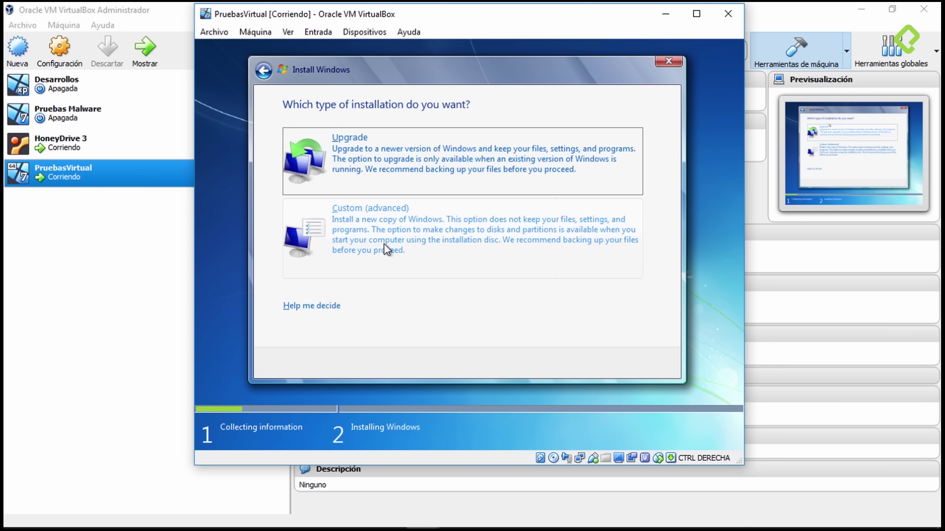
left_click(376, 229)
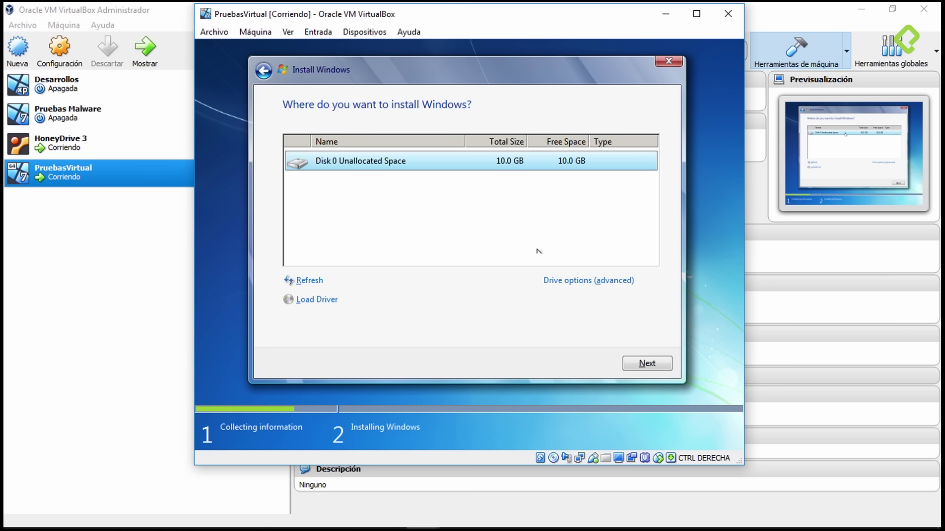
left_click(645, 366)
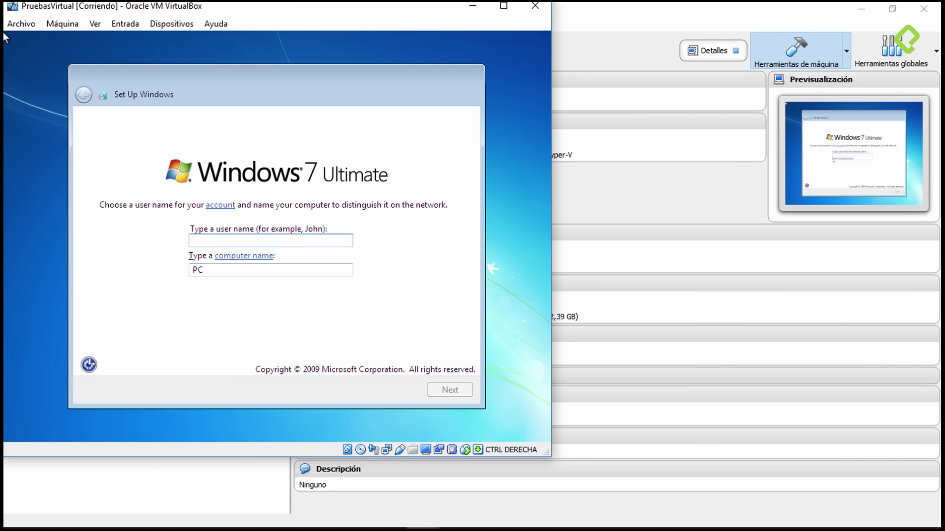
Step: Enter the account's user name in Windows setup, and continue with the password and product key left blank
type("Alex")
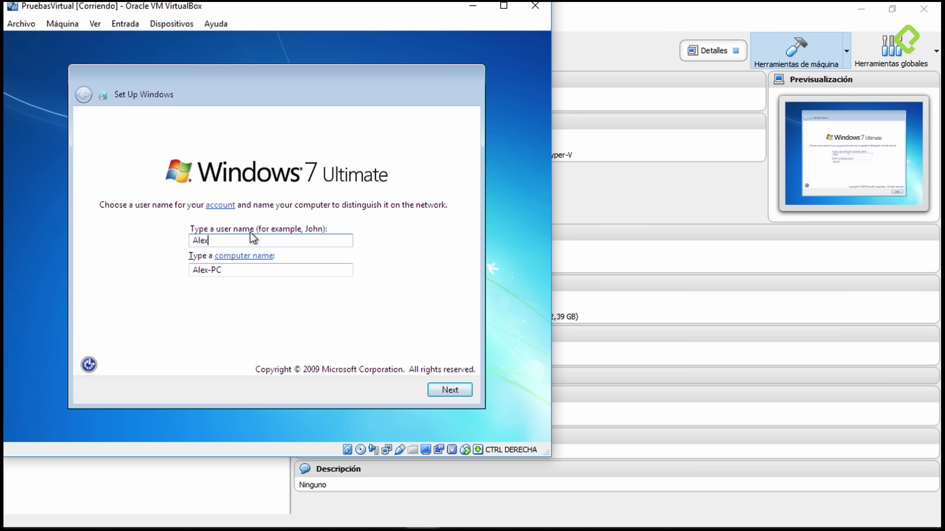
left_click(450, 391)
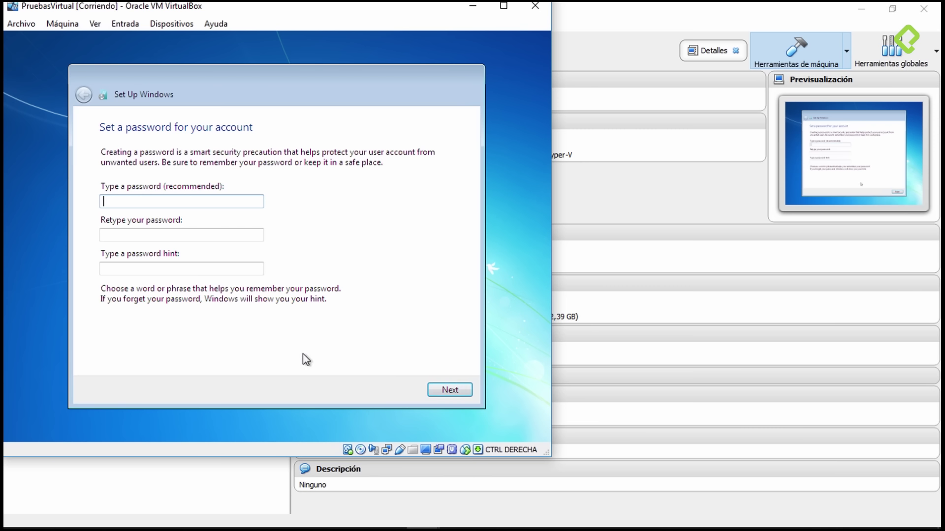
left_click(452, 387)
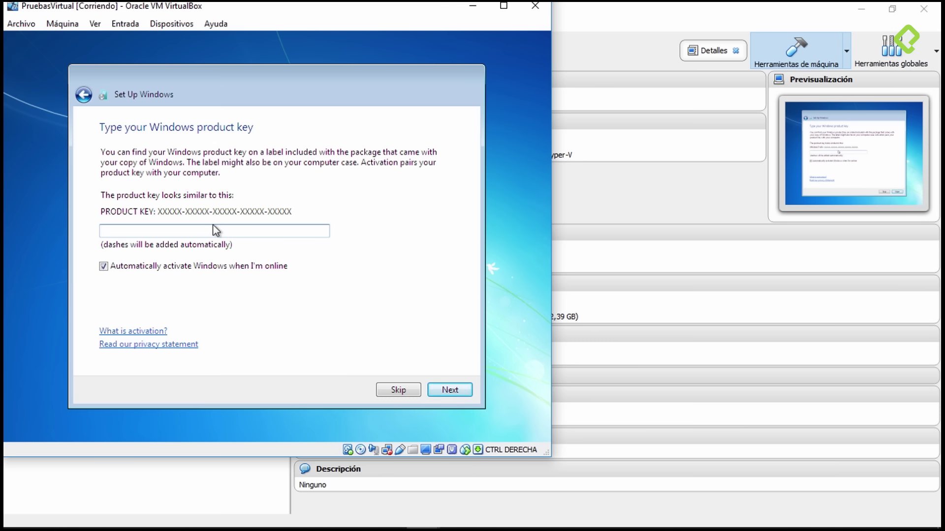
left_click(454, 392)
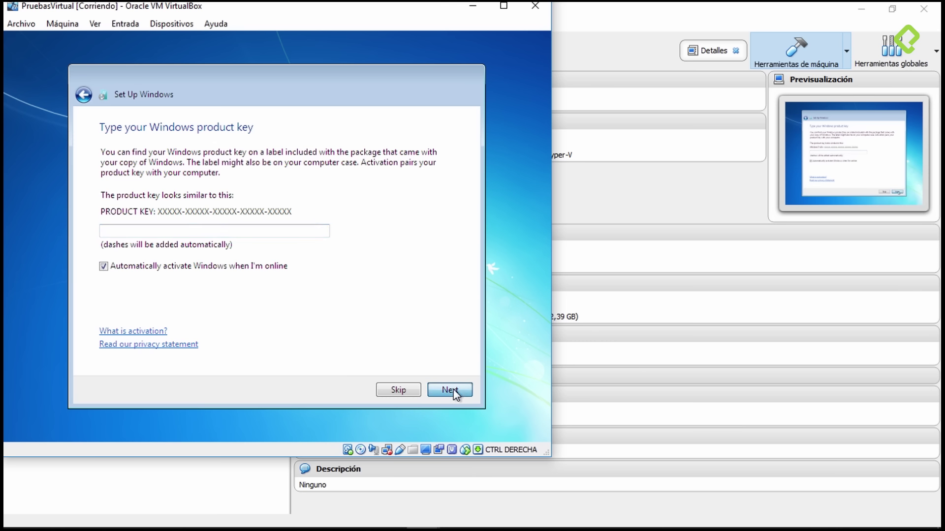
Step: Accept the Pacific Time zone and date settings, and set the computer's location to Home network
left_click(235, 176)
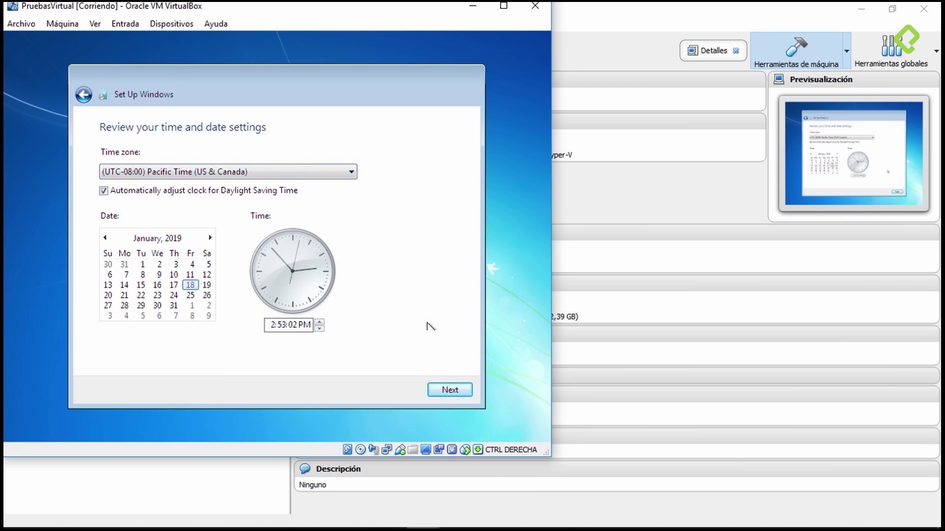
left_click(450, 390)
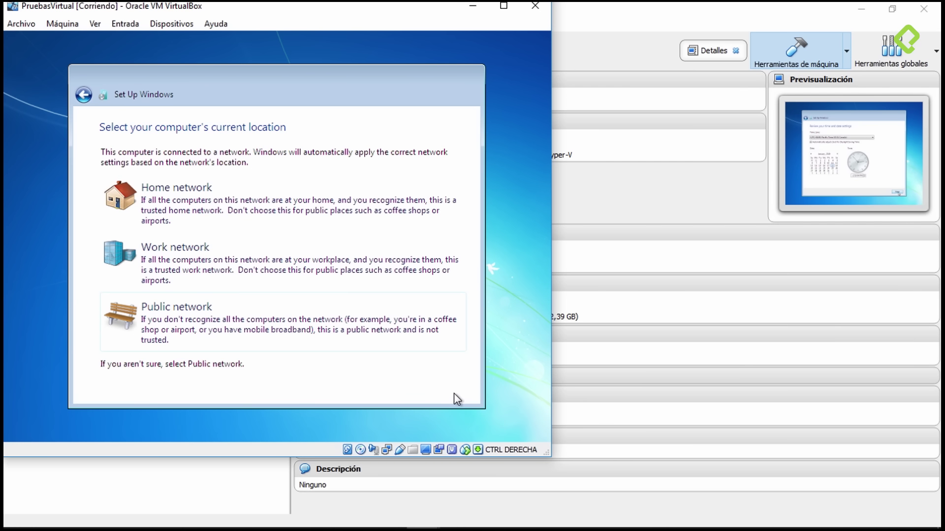
left_click(220, 200)
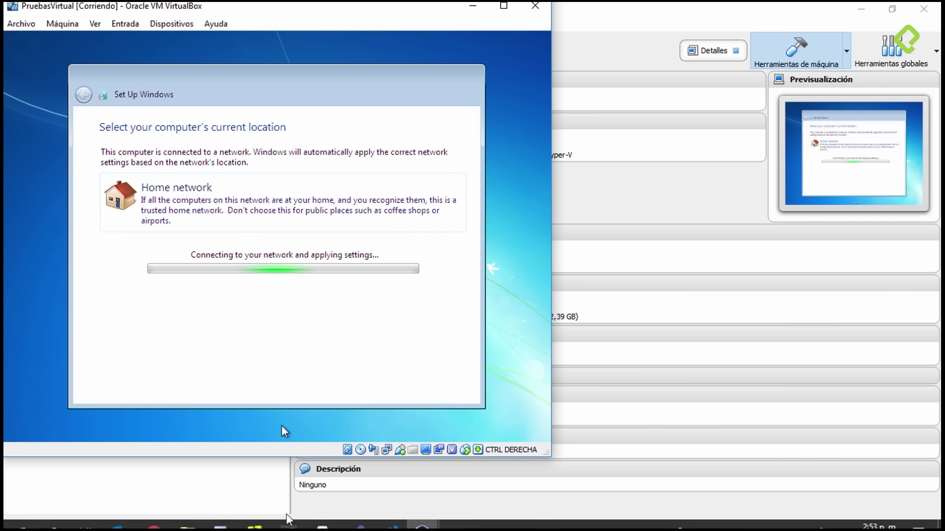
Step: Switch to the running HoneyDrive 3 machine and move its window beside the PruebasVirtual window
mouse_move(422, 516)
left_click(443, 445)
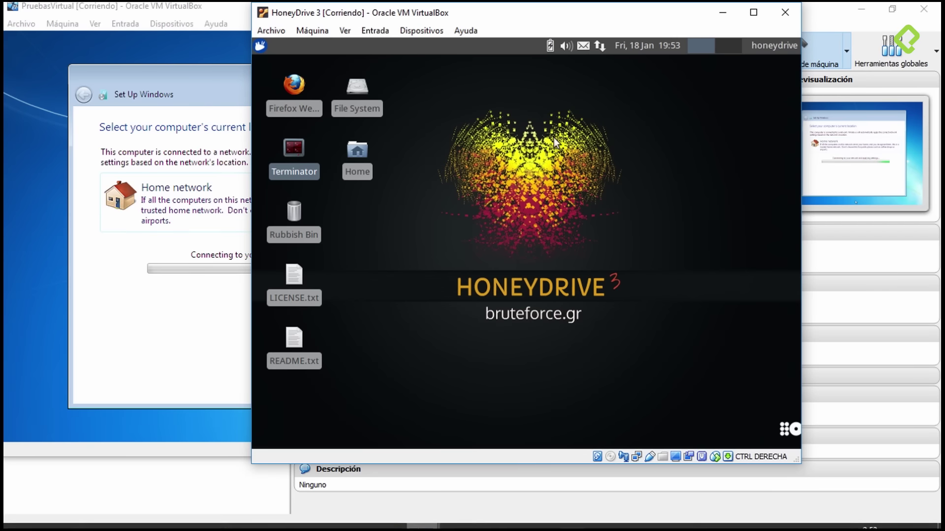
left_click_drag(565, 15, 726, 53)
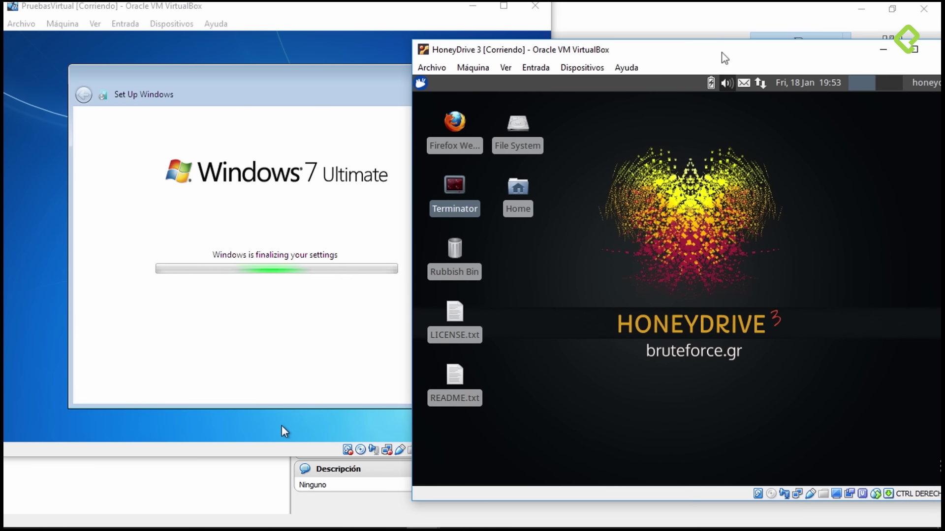